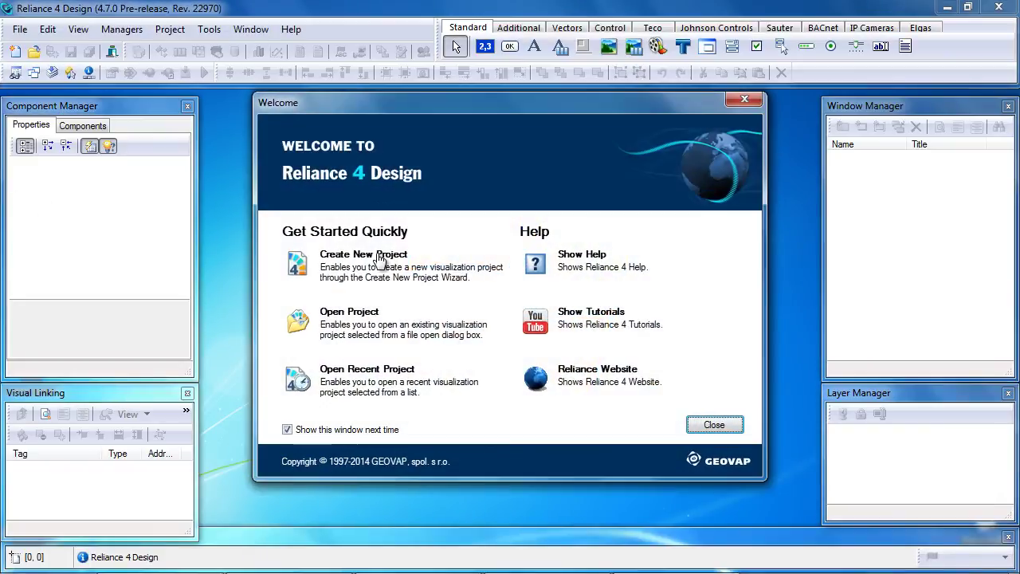
Create the project ModbusConnection with the wizards, including its first window Window1.
left_click(380, 259)
left_click(561, 410)
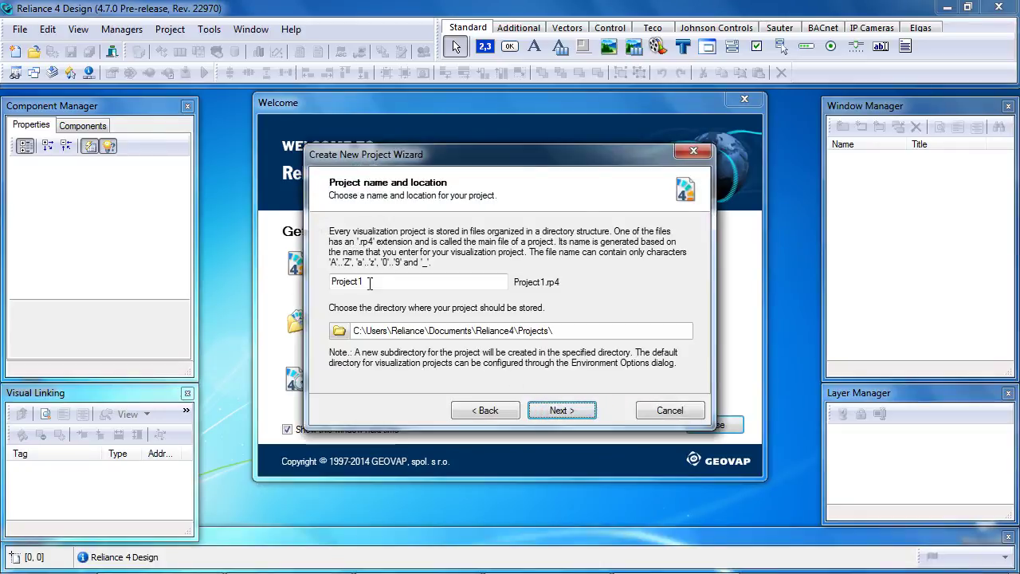
type("Mod")
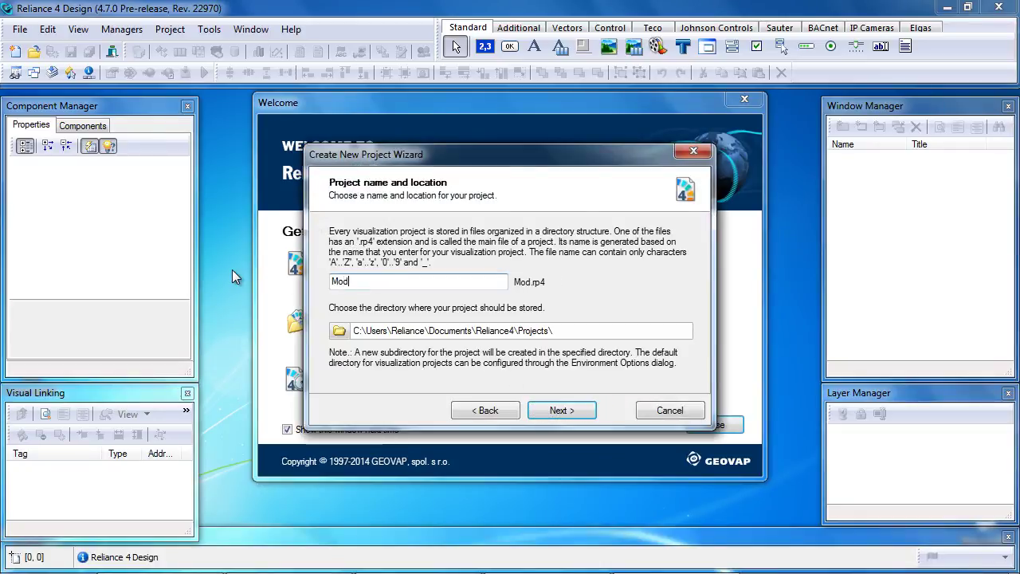
type("busConn")
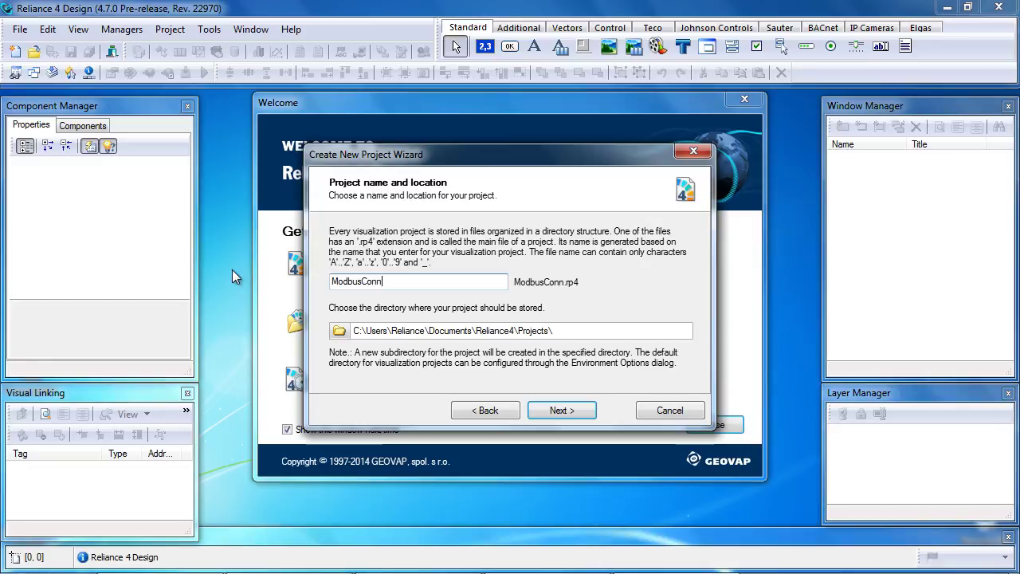
type("ection")
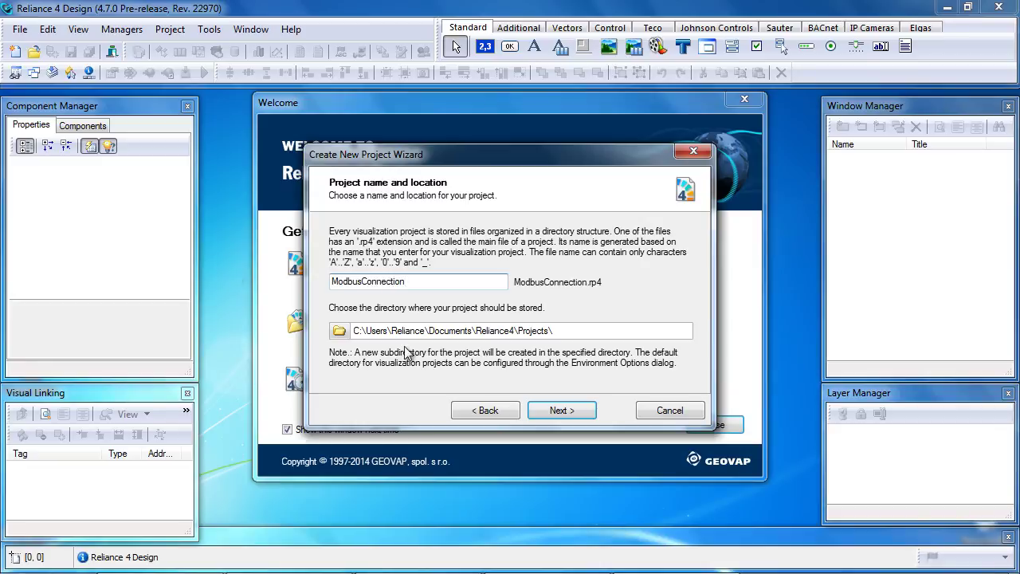
left_click(539, 407)
left_click(558, 412)
left_click(557, 411)
left_click(553, 413)
left_click(560, 410)
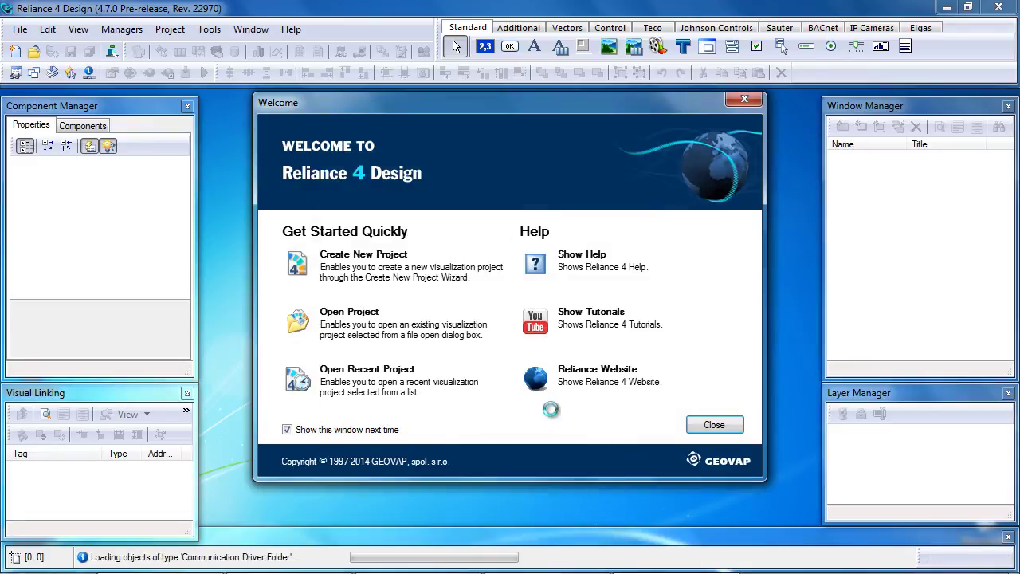
left_click(550, 409)
left_click(551, 408)
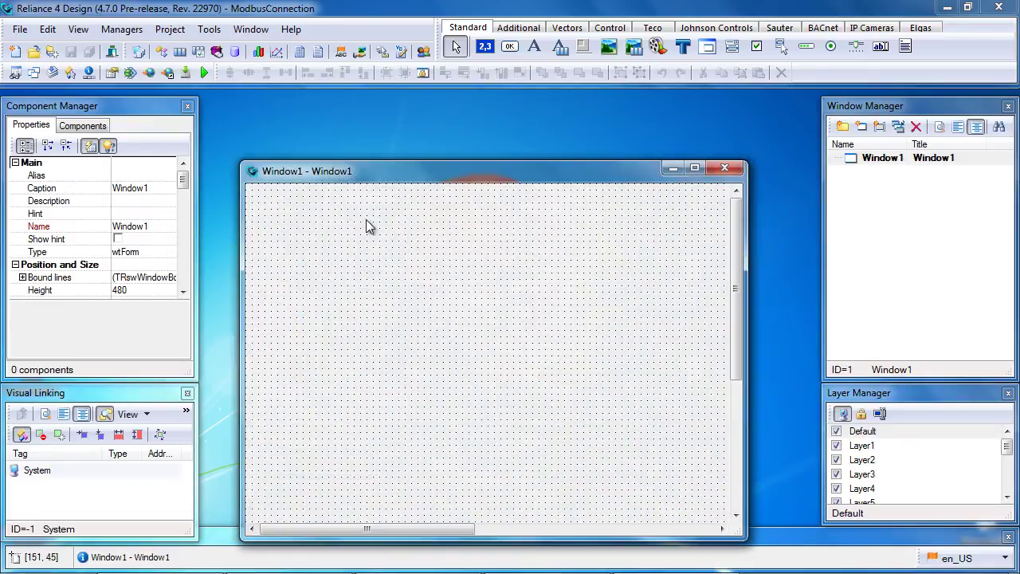
Move Window1 up and left and enlarge it to a height of 567.
left_click_drag(350, 174, 305, 101)
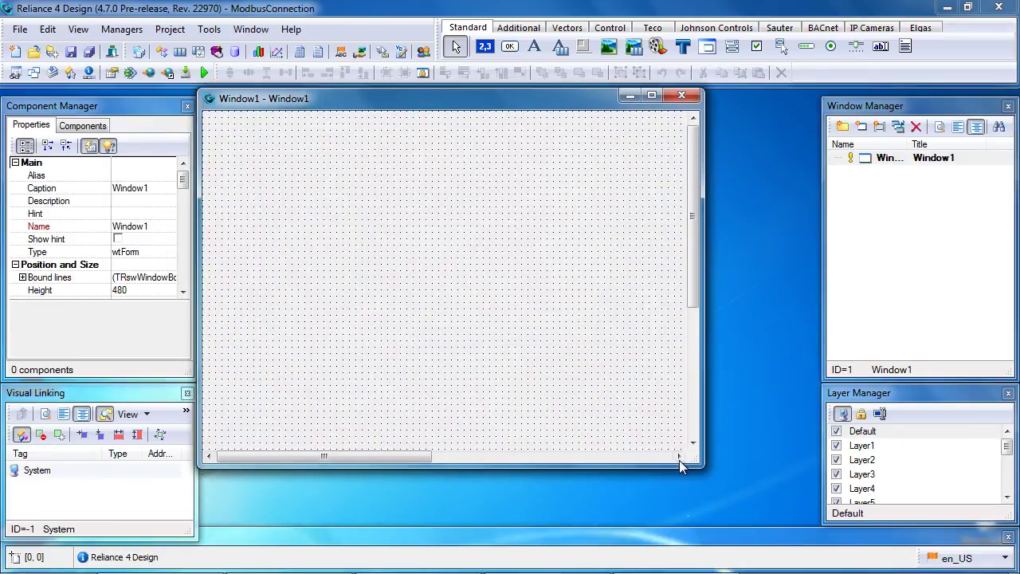
left_click_drag(696, 461, 810, 532)
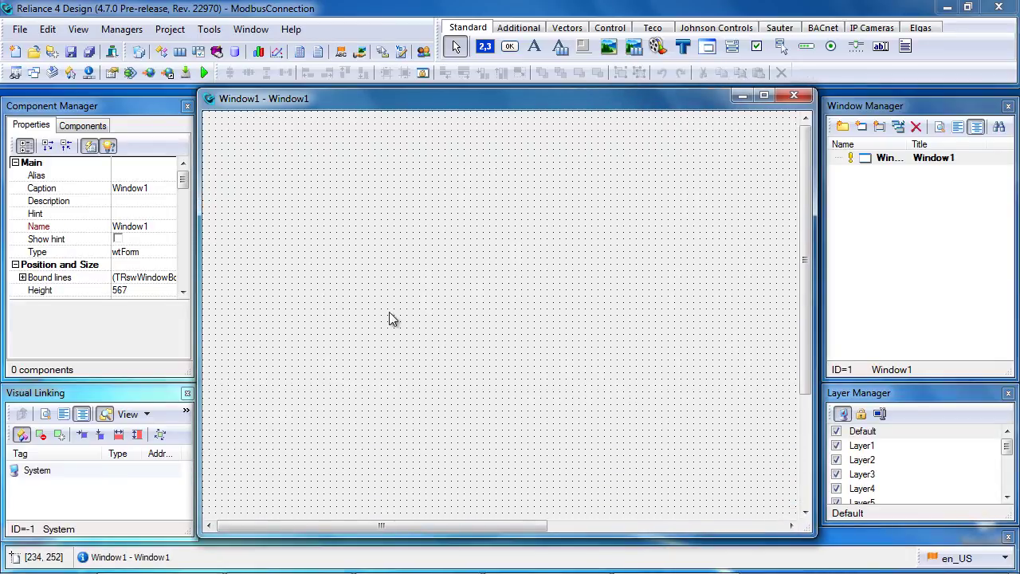
left_click(123, 29)
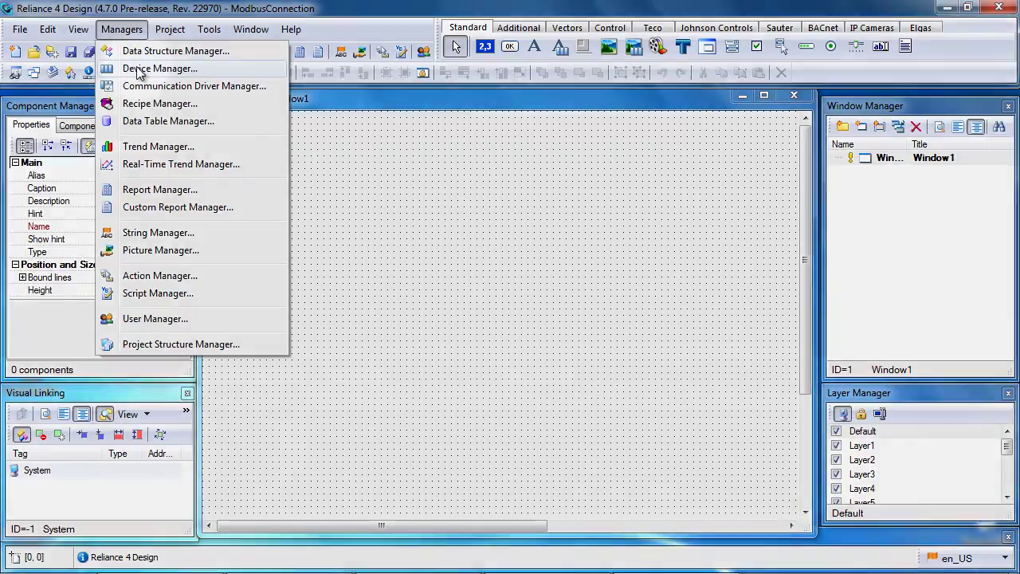
In the Device Manager, add a new device of type Modbus, named Modbus1.
left_click(133, 69)
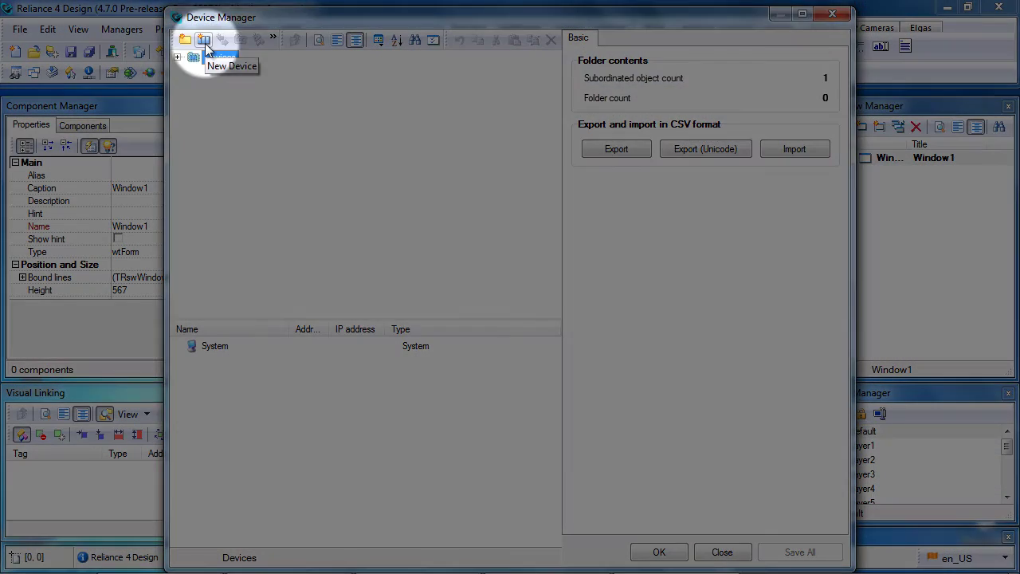
left_click(205, 43)
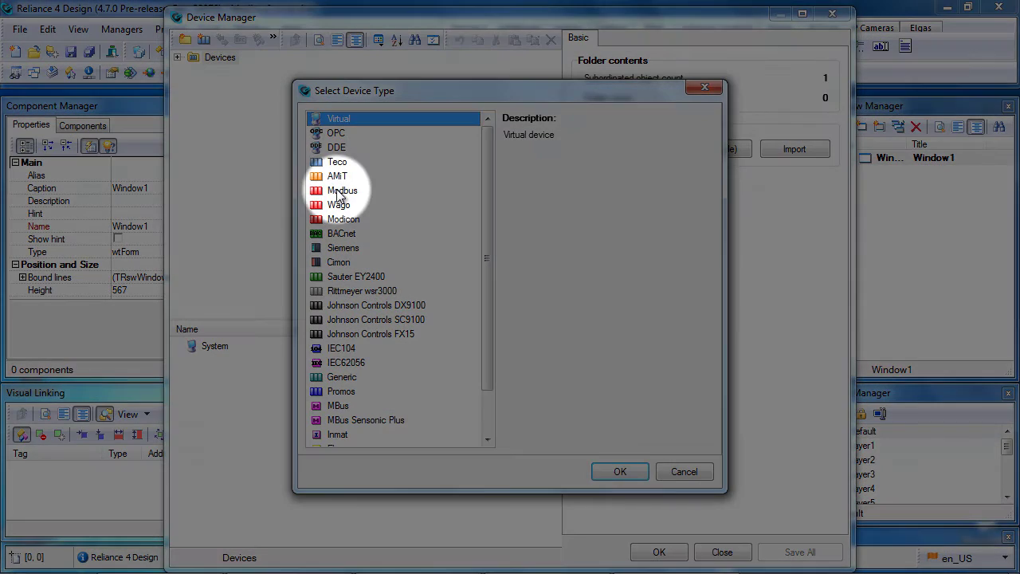
left_click(337, 191)
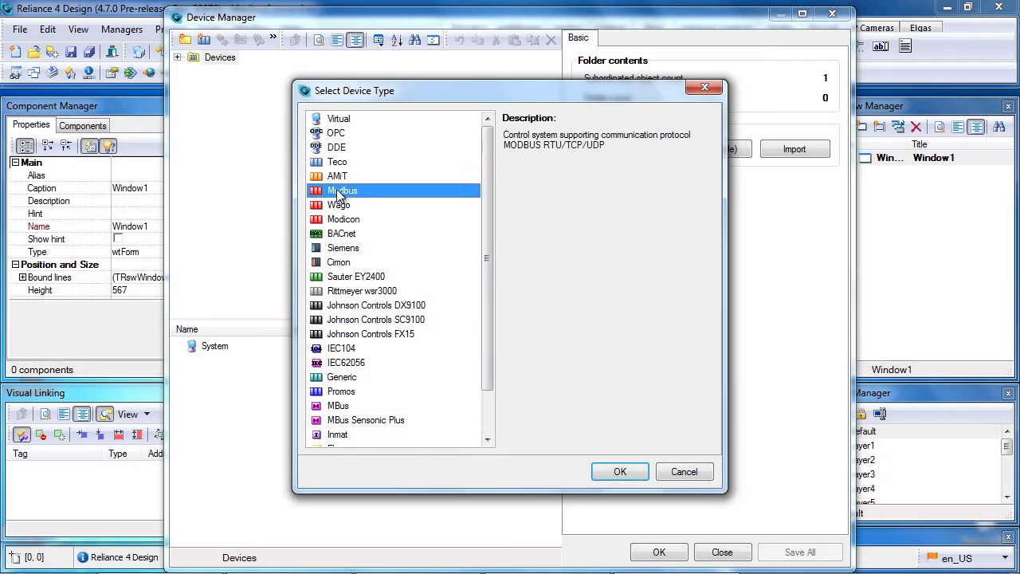
left_click(621, 471)
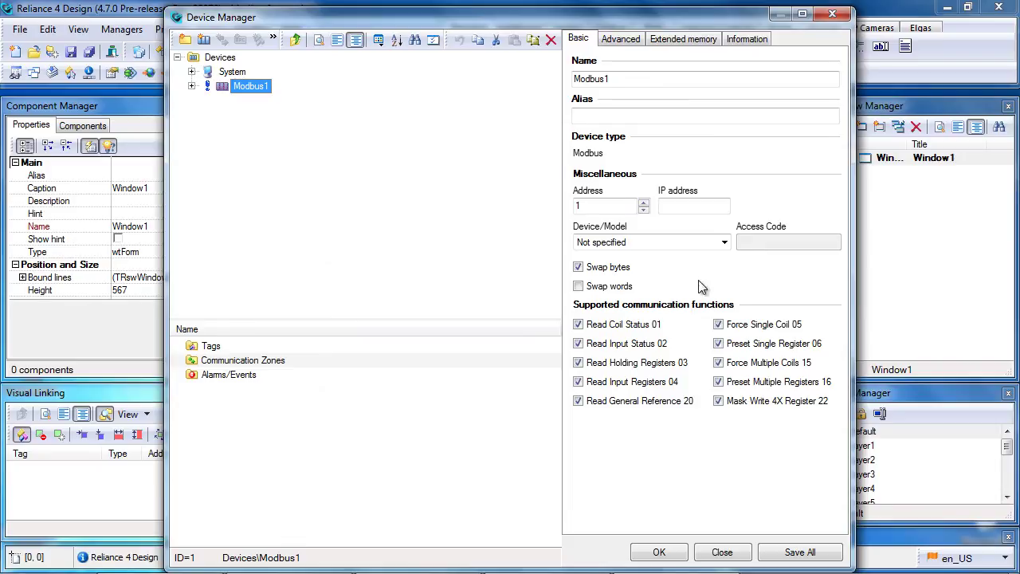
Keep Modbus1's model as Not specified and set its IP address to 127.0.0.1.
left_click(723, 242)
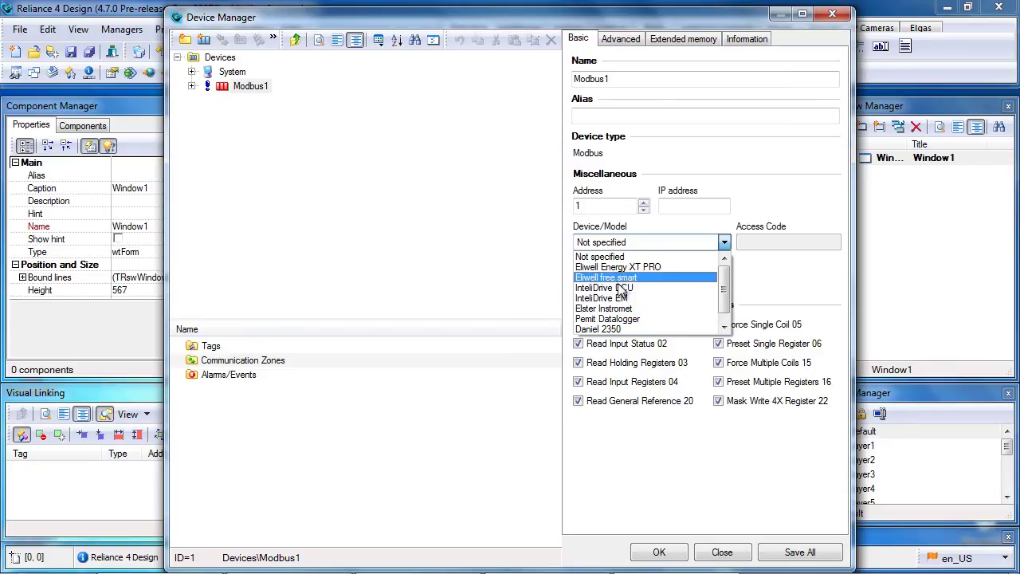
left_click(618, 256)
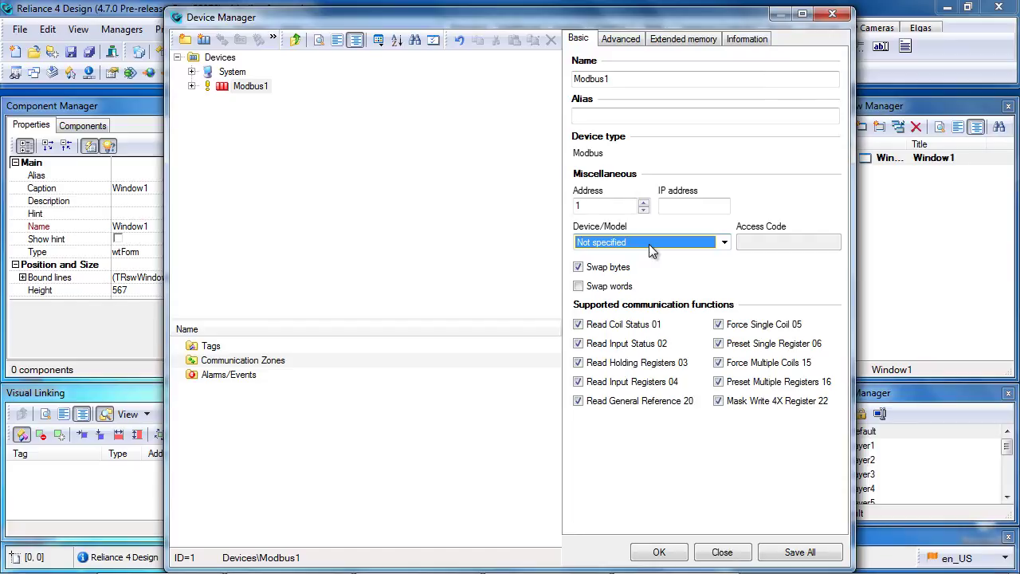
left_click(675, 205)
type("127.0.0.1")
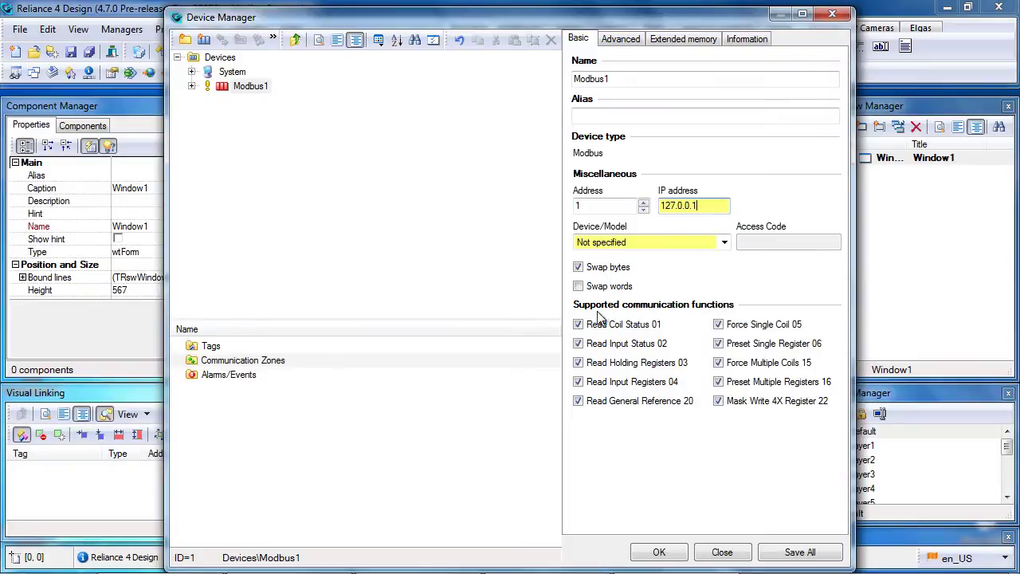
left_click(578, 326)
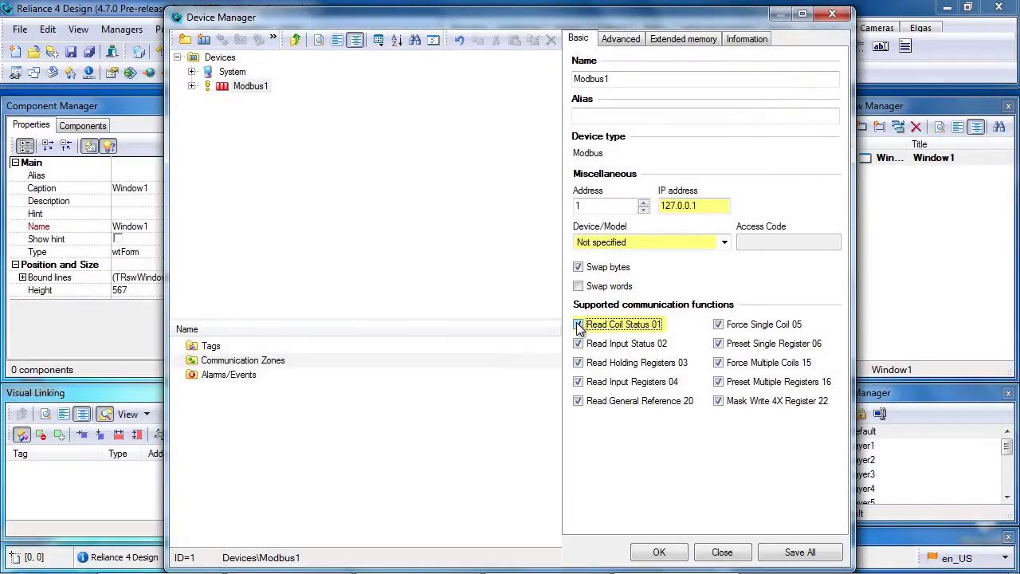
left_click(578, 325)
left_click(191, 86)
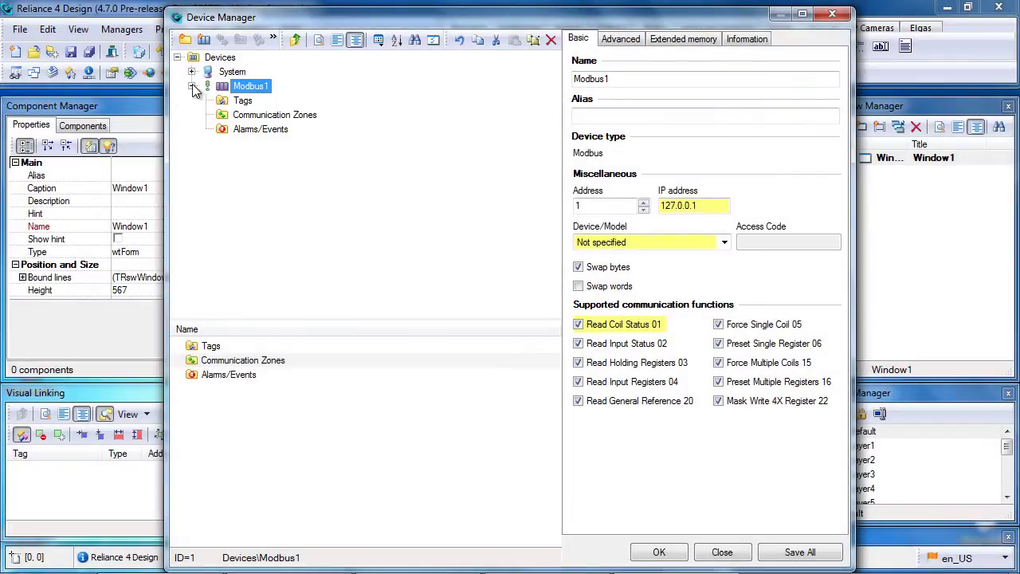
Create tag HR100 on Modbus1 as Word (16 b) at address 100 and apply the settings.
left_click(243, 100)
left_click(259, 40)
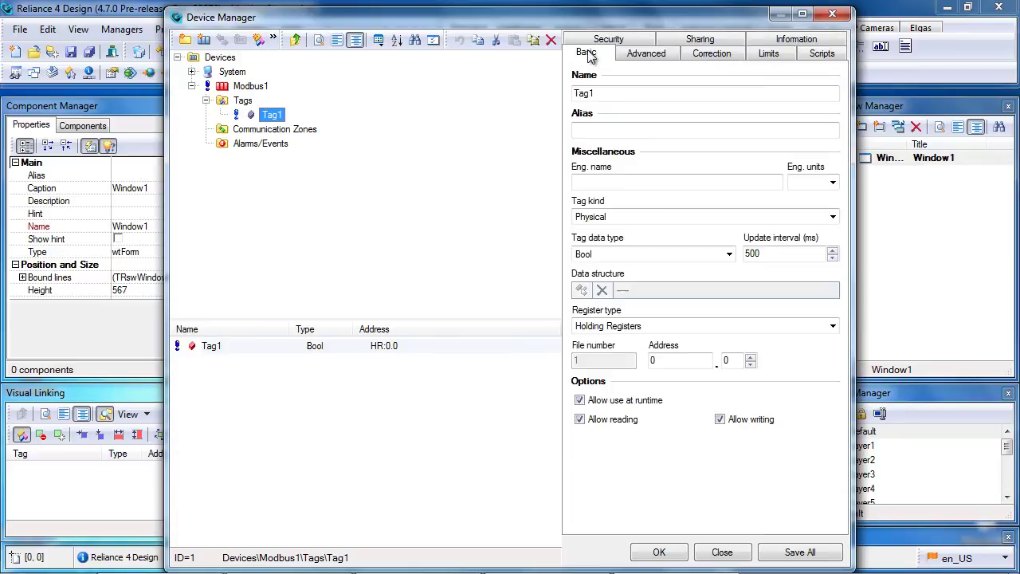
type("HR")
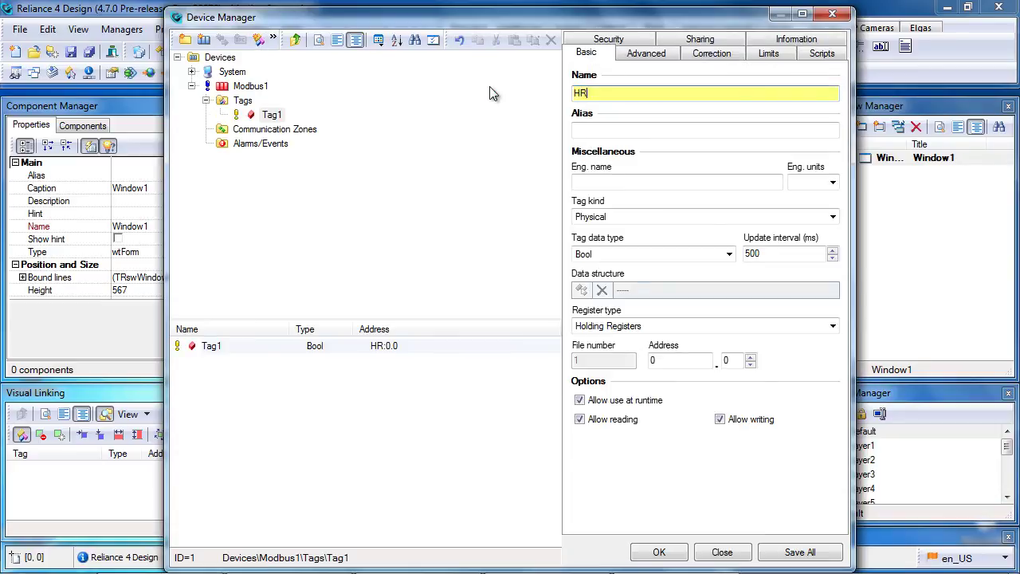
type("100")
left_click(729, 254)
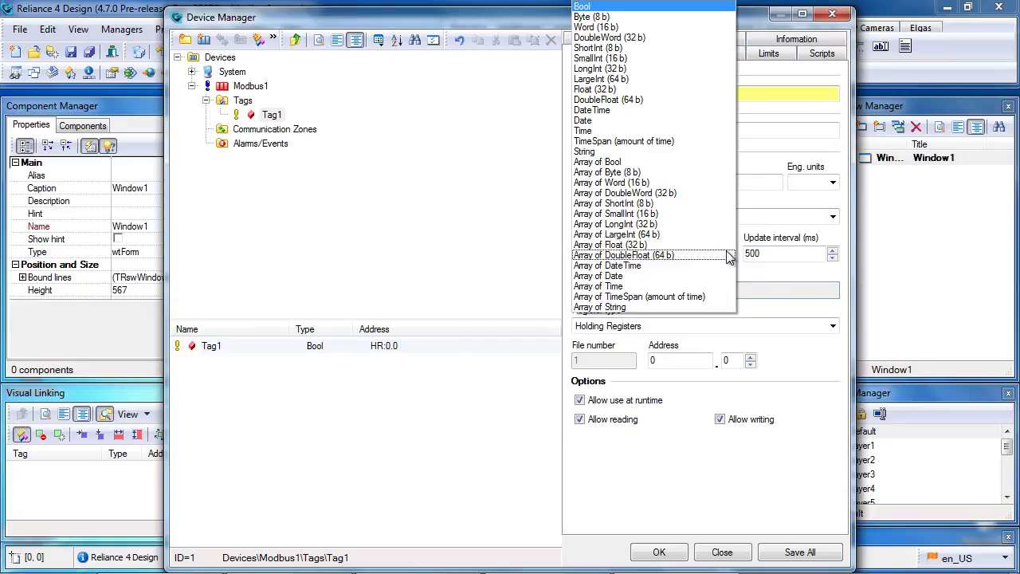
left_click(612, 27)
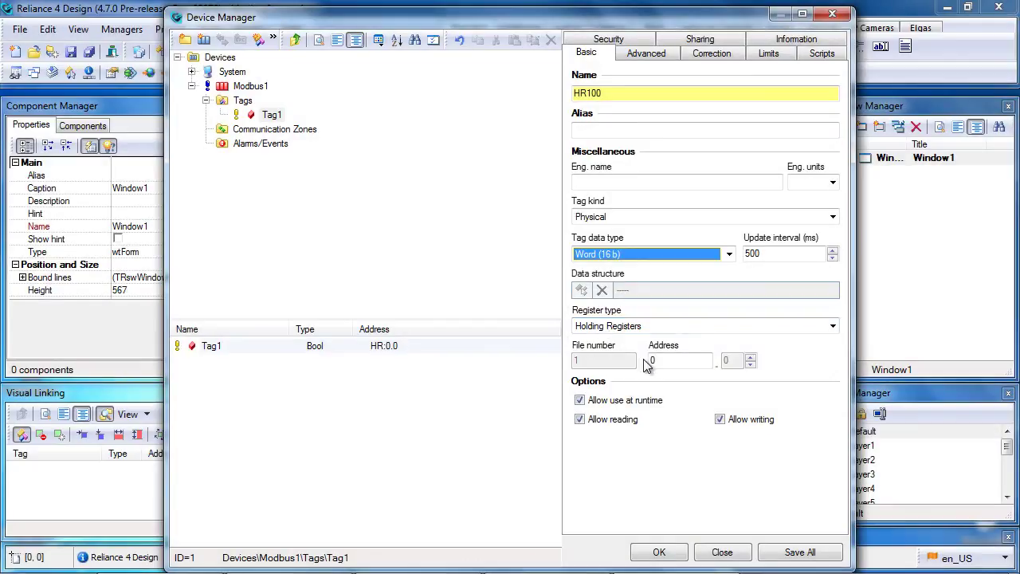
left_click(651, 361)
type("100")
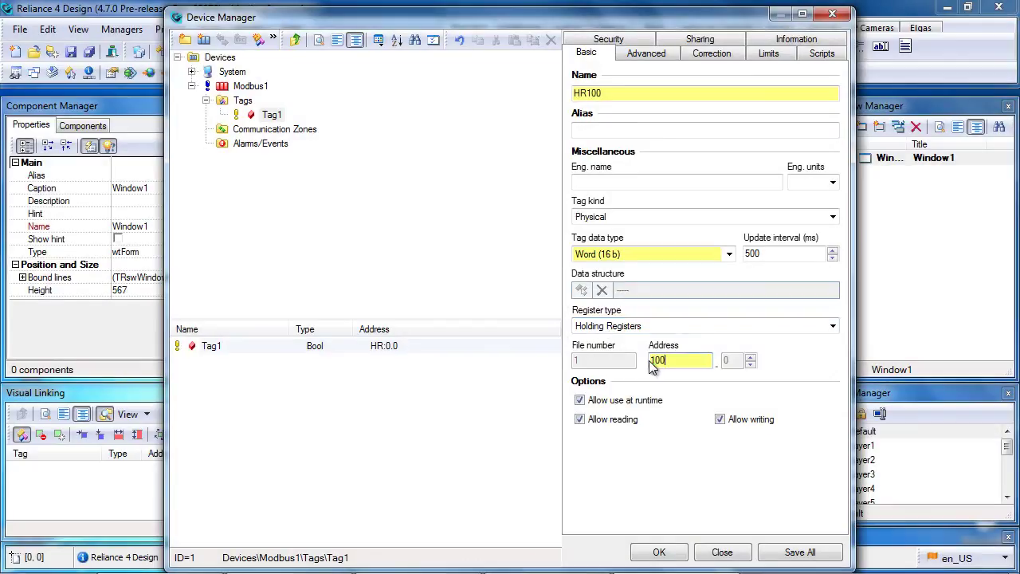
left_click(674, 554)
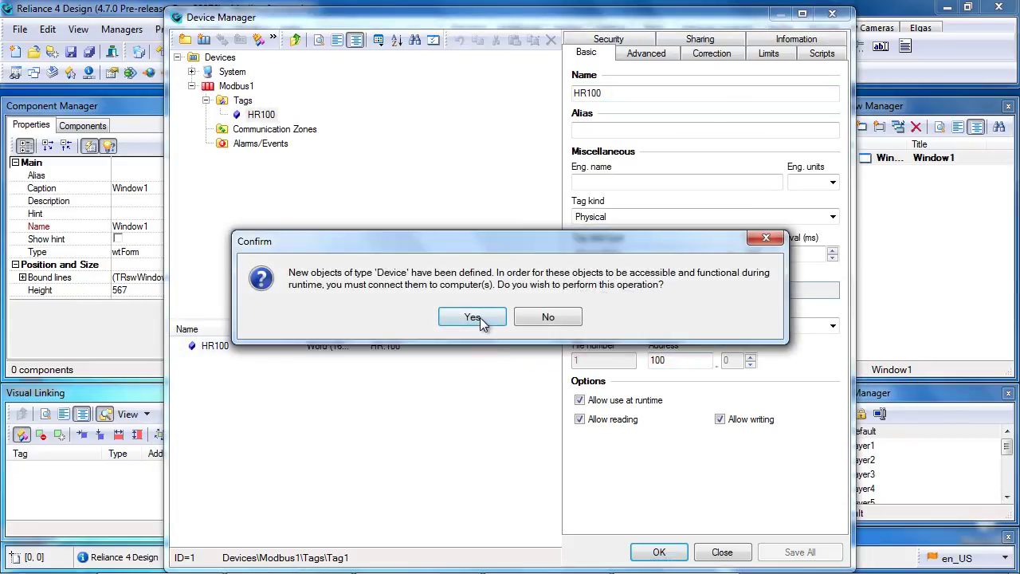
Connect Modbus1 to PC1 and set its Channel1 to Network (Ethernet) with TCP/IP protocol.
left_click(480, 317)
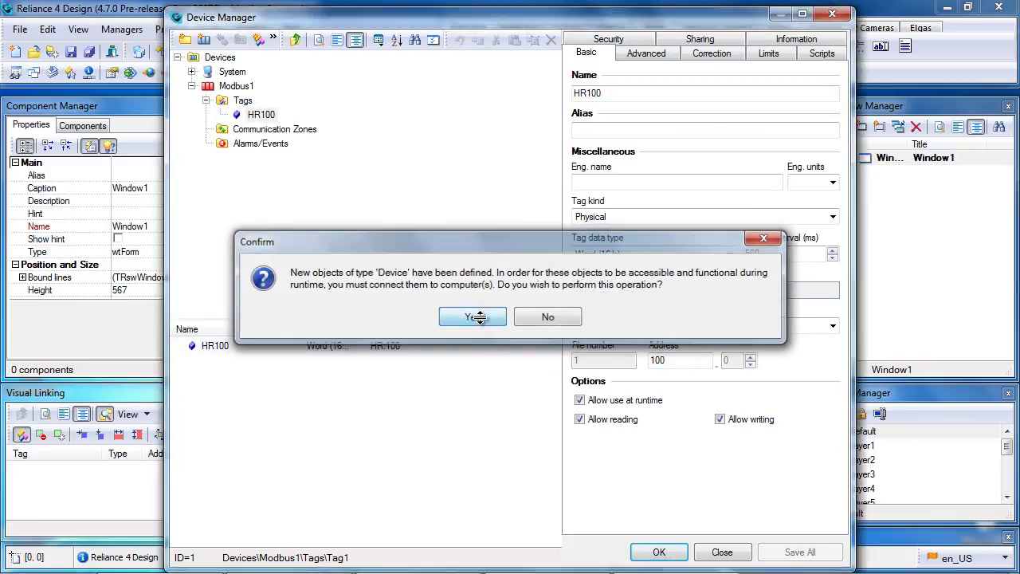
left_click(255, 152)
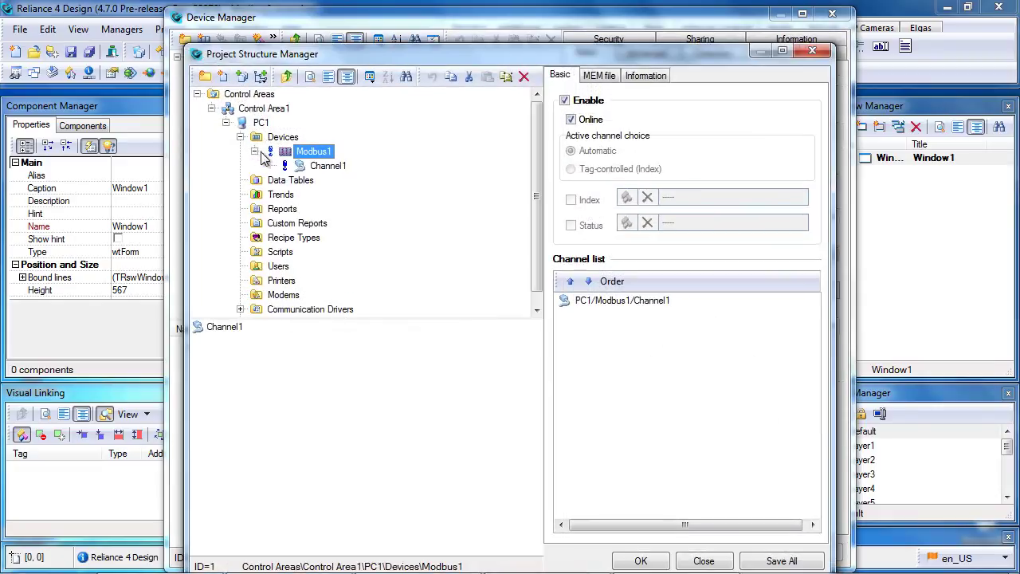
left_click(327, 166)
left_click(630, 259)
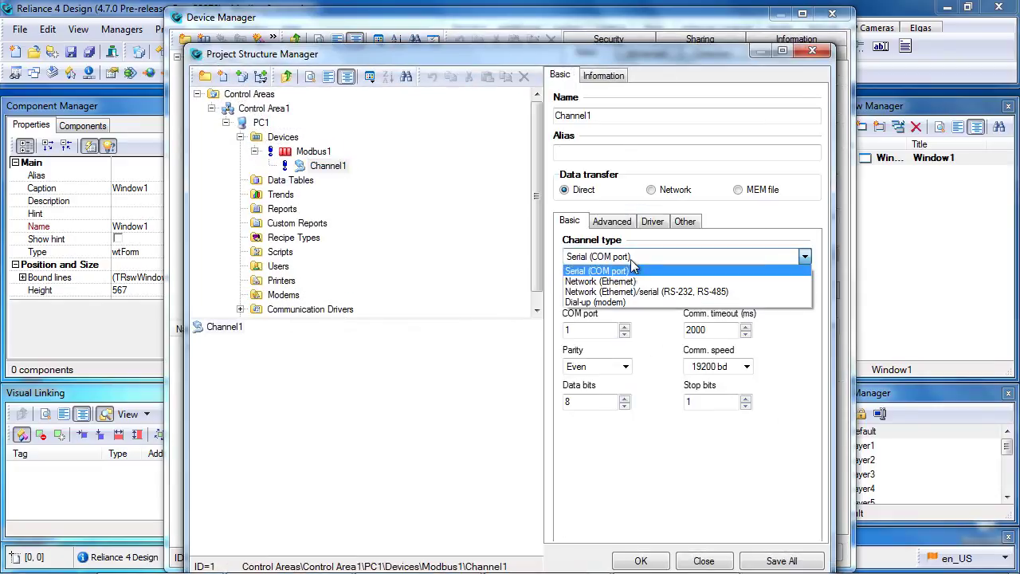
left_click(618, 280)
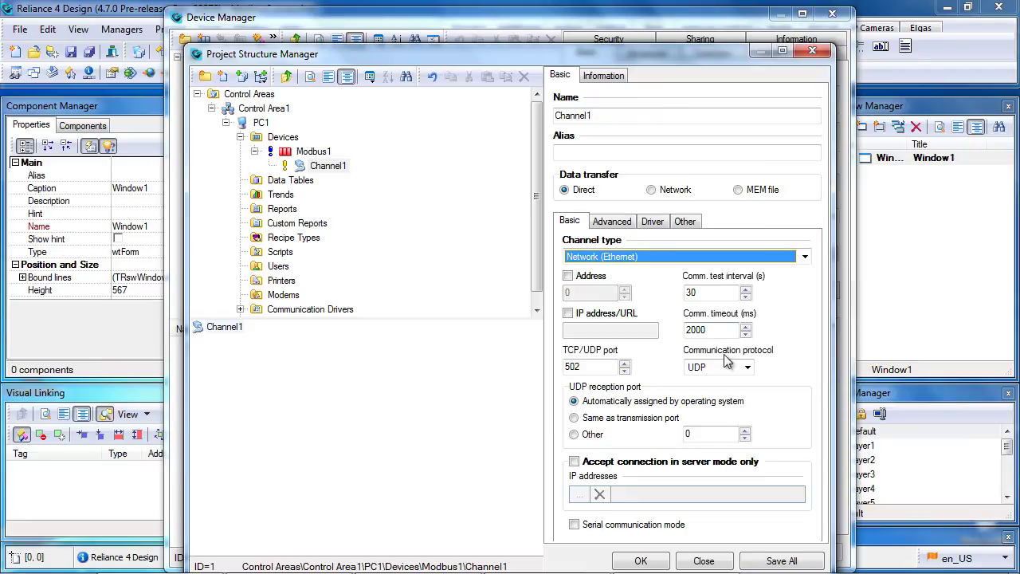
left_click(747, 368)
left_click(709, 381)
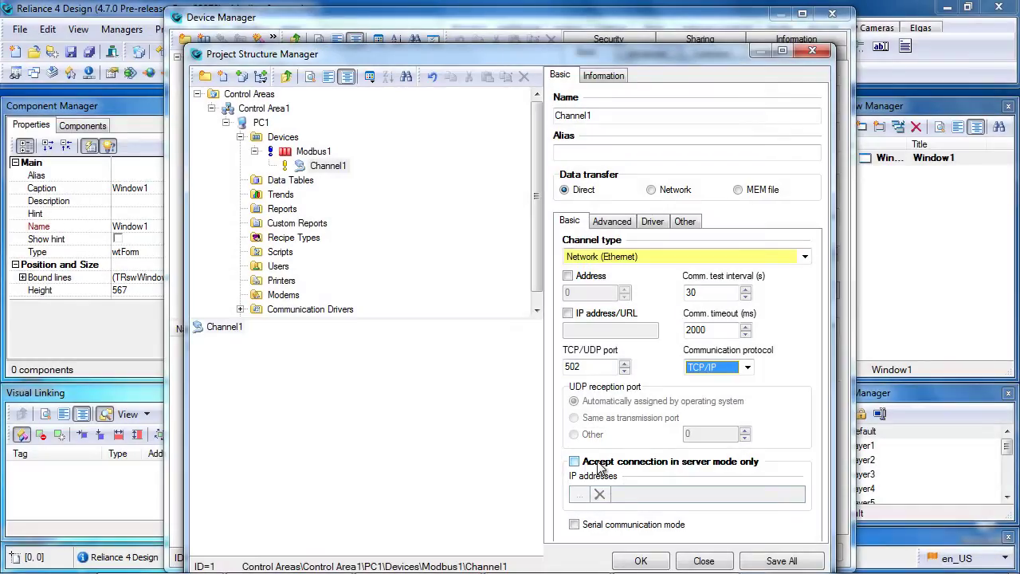
left_click(640, 560)
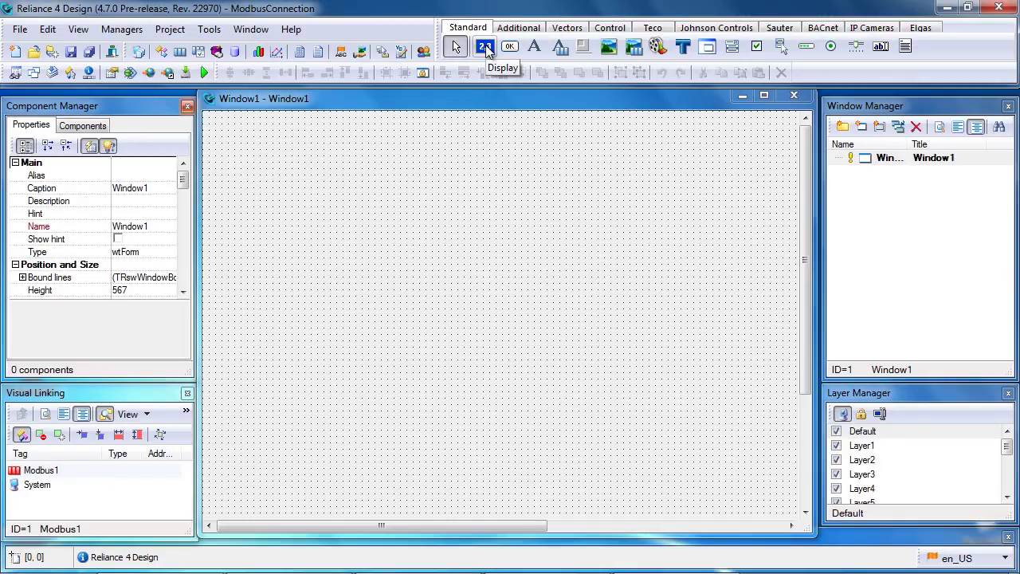
Place Display1 in Window1, link it to Modbus1/HR100, and enable setting its value.
left_click(488, 50)
left_click(248, 149)
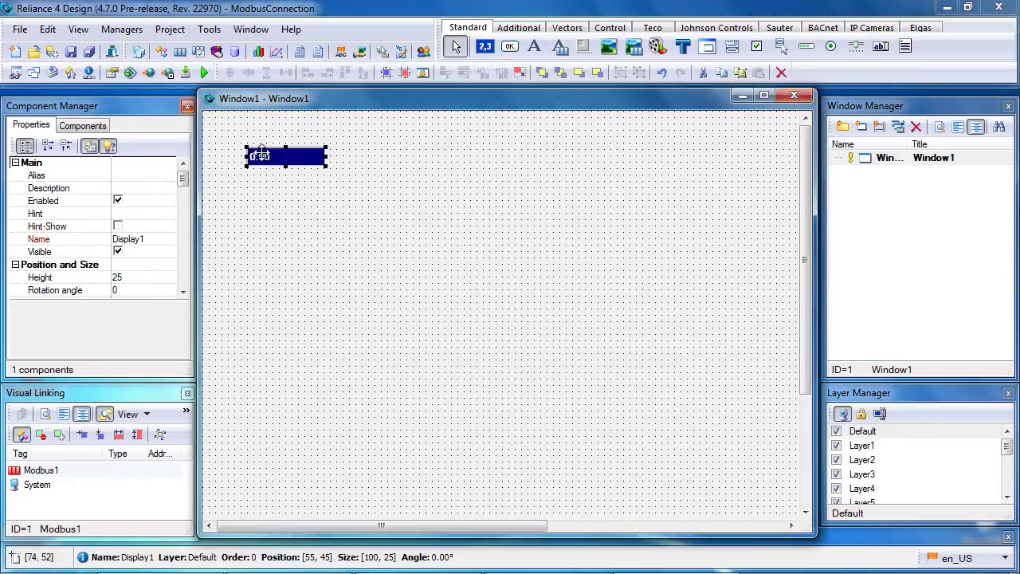
double_click(259, 155)
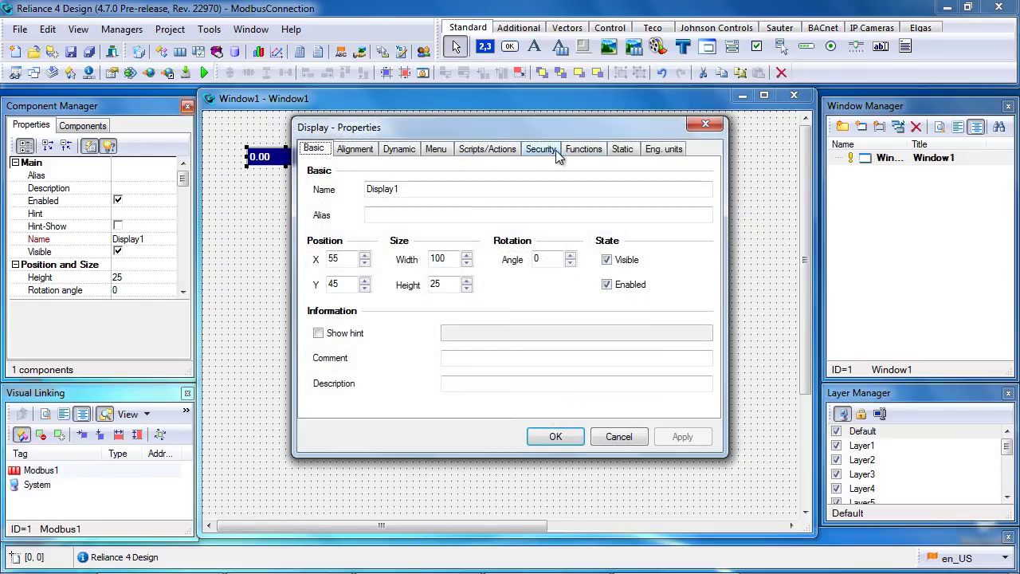
left_click(584, 149)
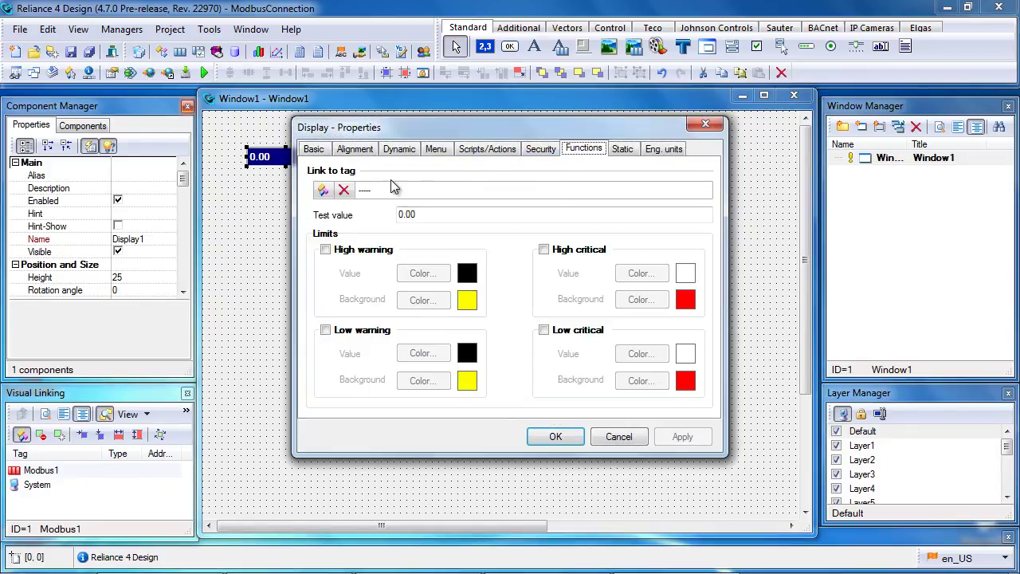
left_click(323, 190)
double_click(414, 152)
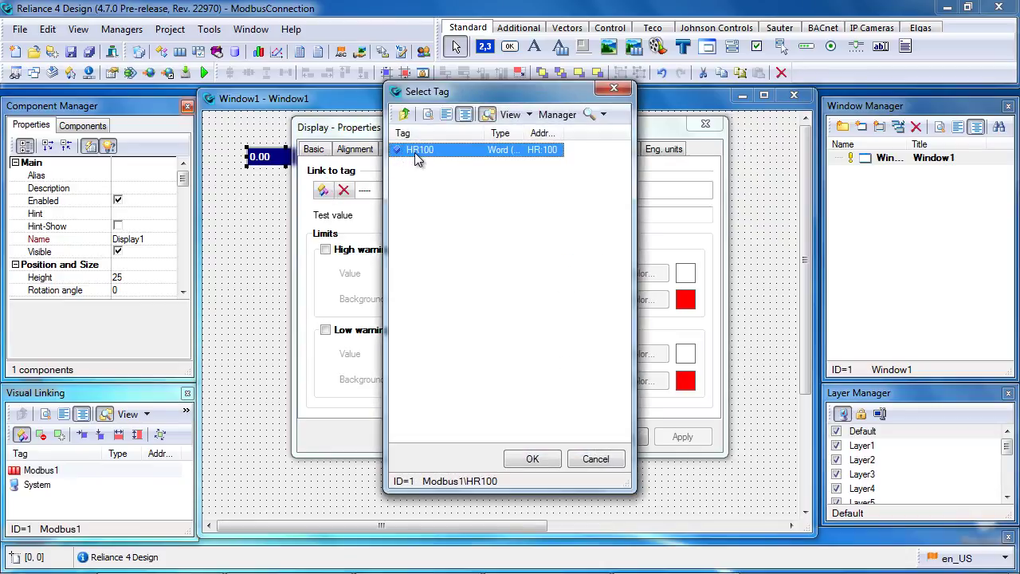
double_click(415, 153)
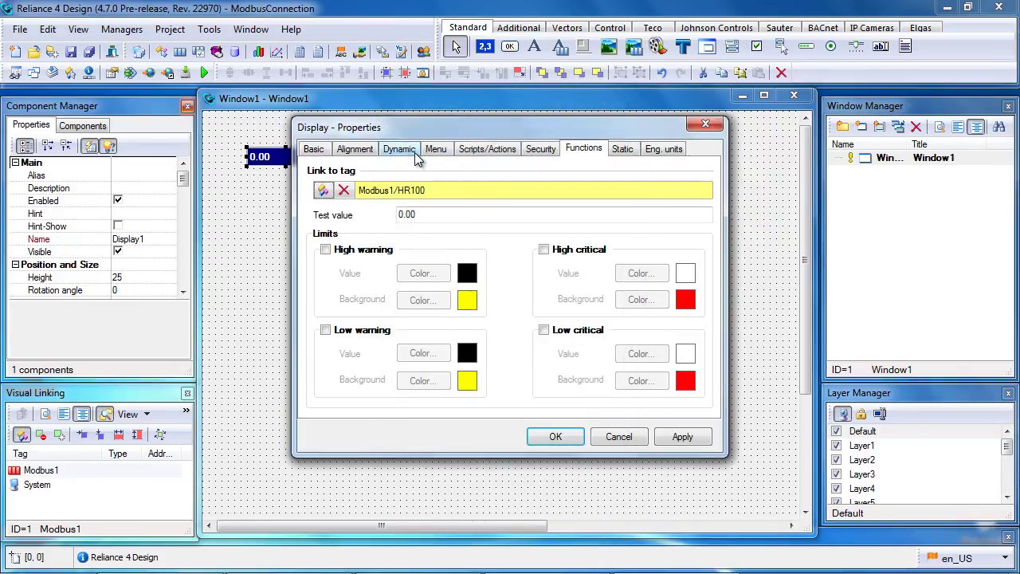
left_click(539, 149)
left_click(320, 219)
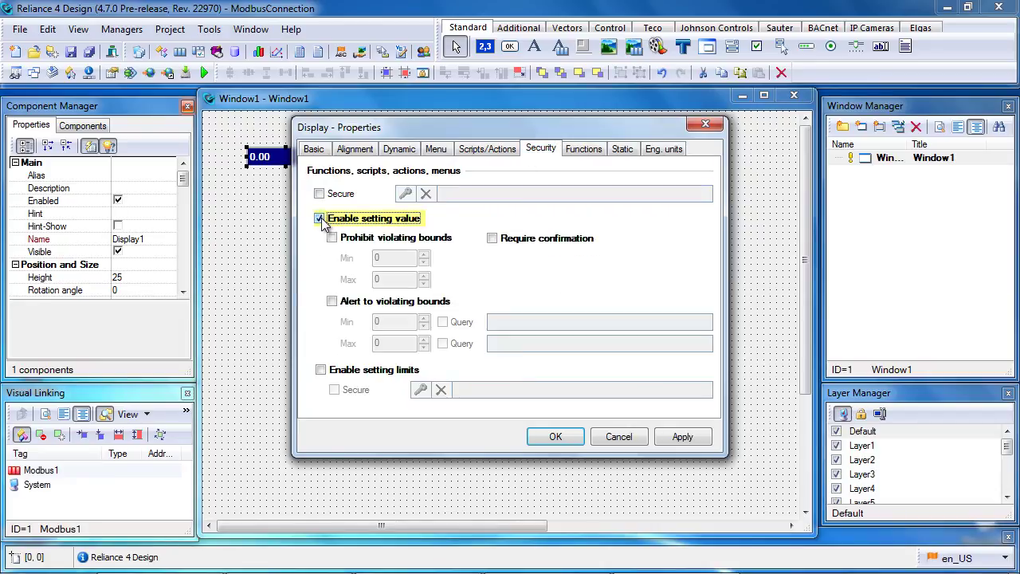
left_click(556, 437)
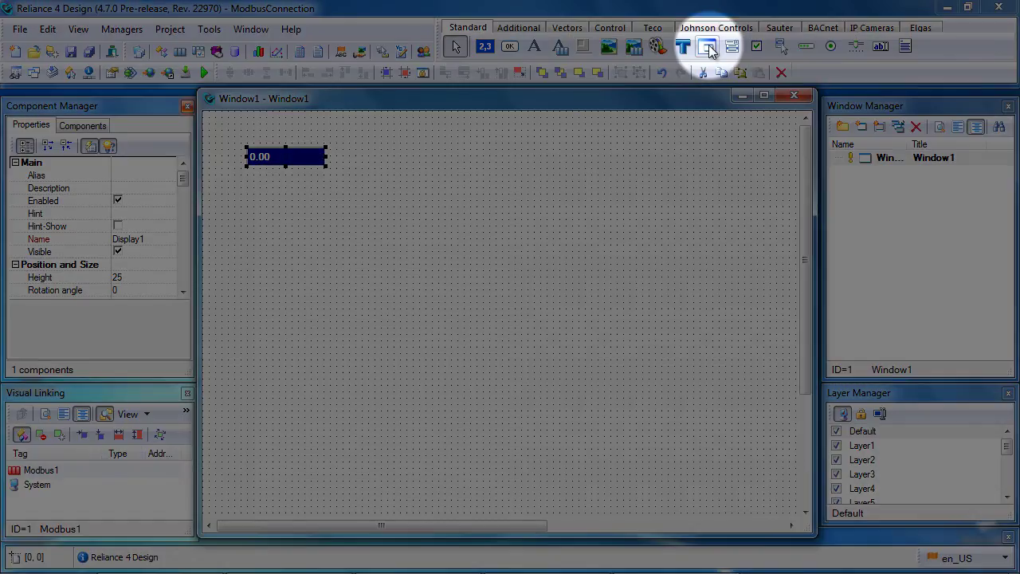
Place a 479×462 container beside the display and set its embedded object to Communication channel.
left_click(708, 48)
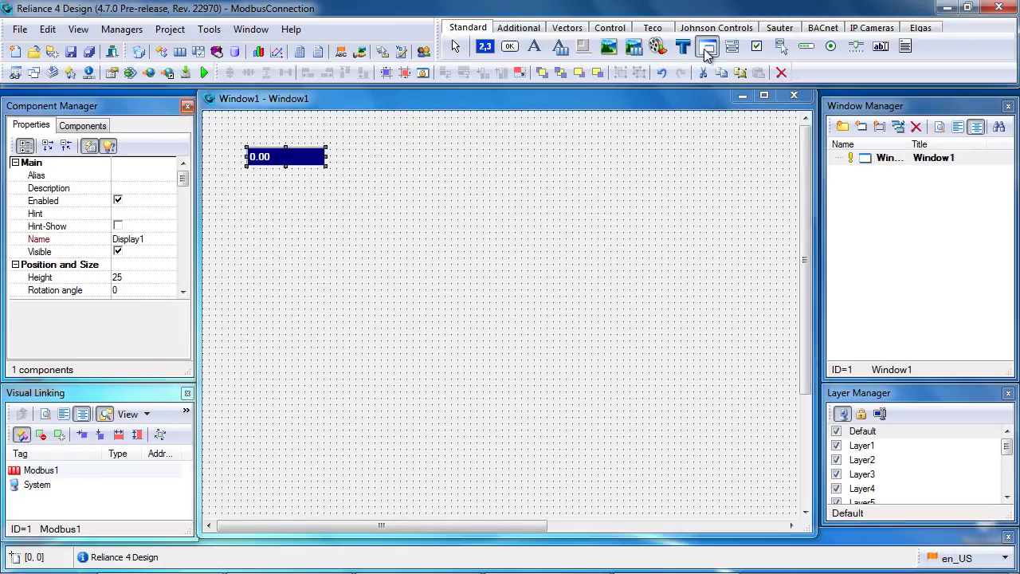
left_click(407, 146)
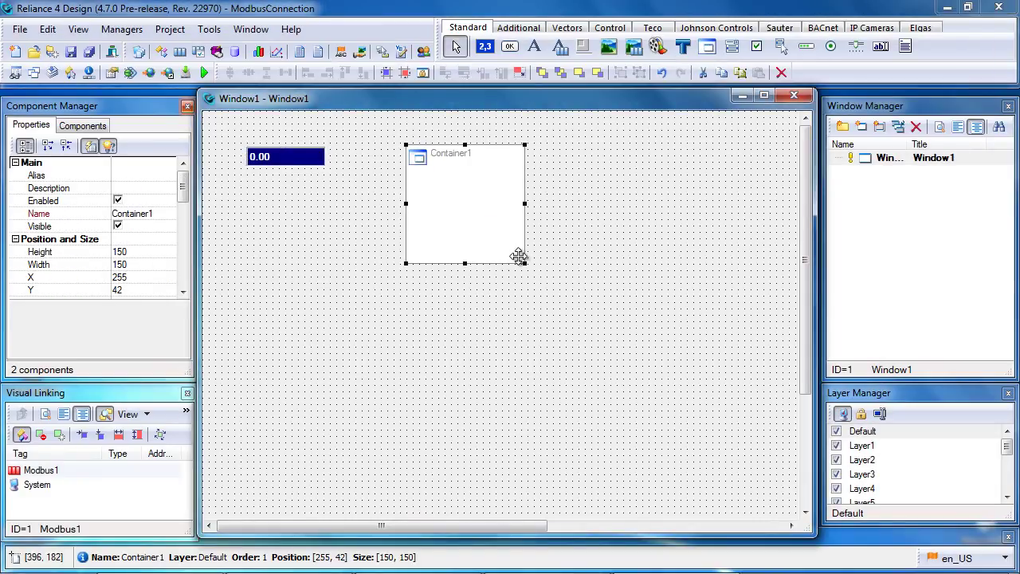
left_click_drag(522, 262, 788, 512)
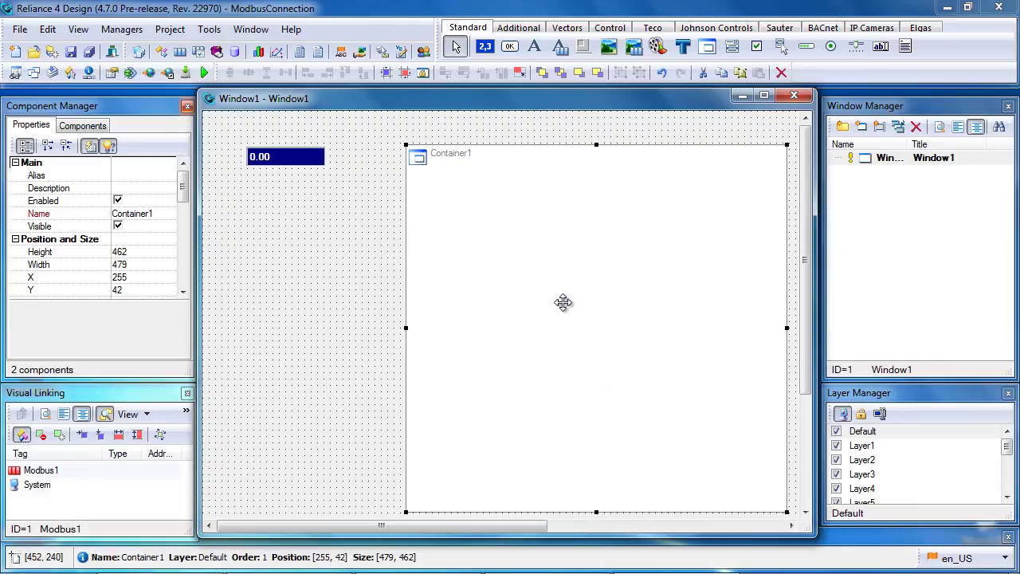
double_click(525, 277)
left_click(453, 151)
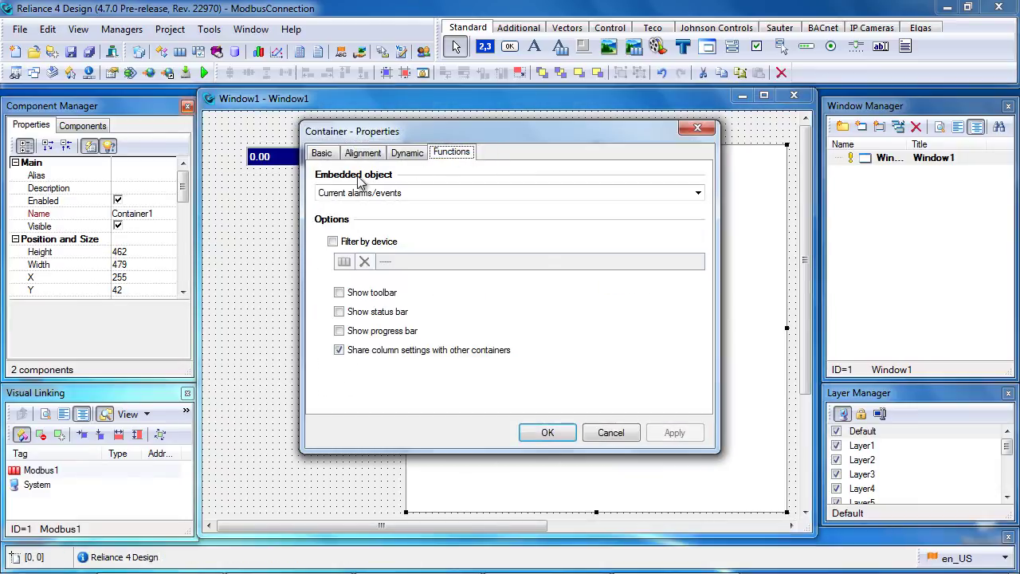
left_click(346, 194)
left_click(358, 248)
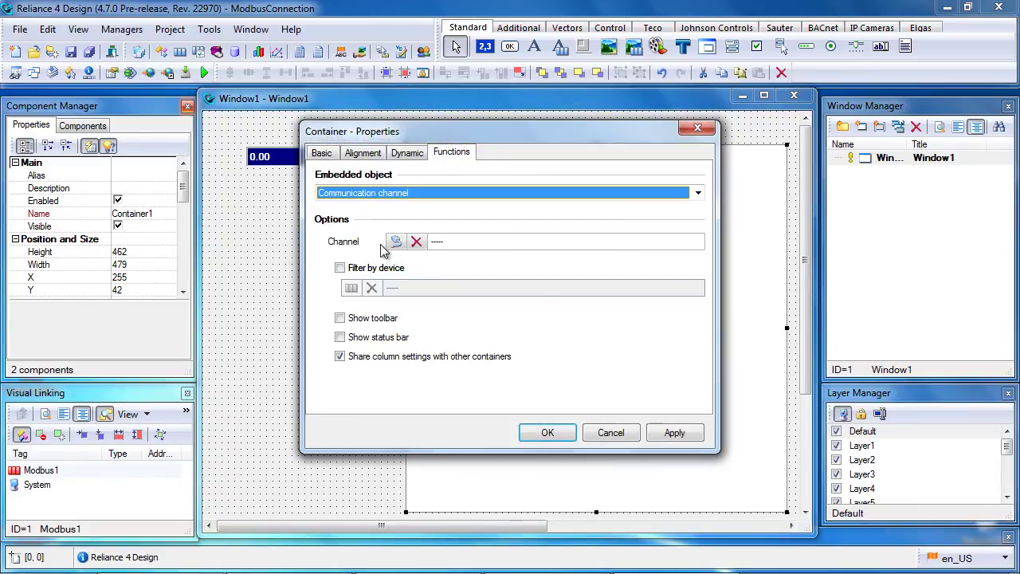
Select PC1/Modbus1/Channel1 as the container's monitored channel and confirm its properties.
left_click(394, 242)
left_click(420, 193)
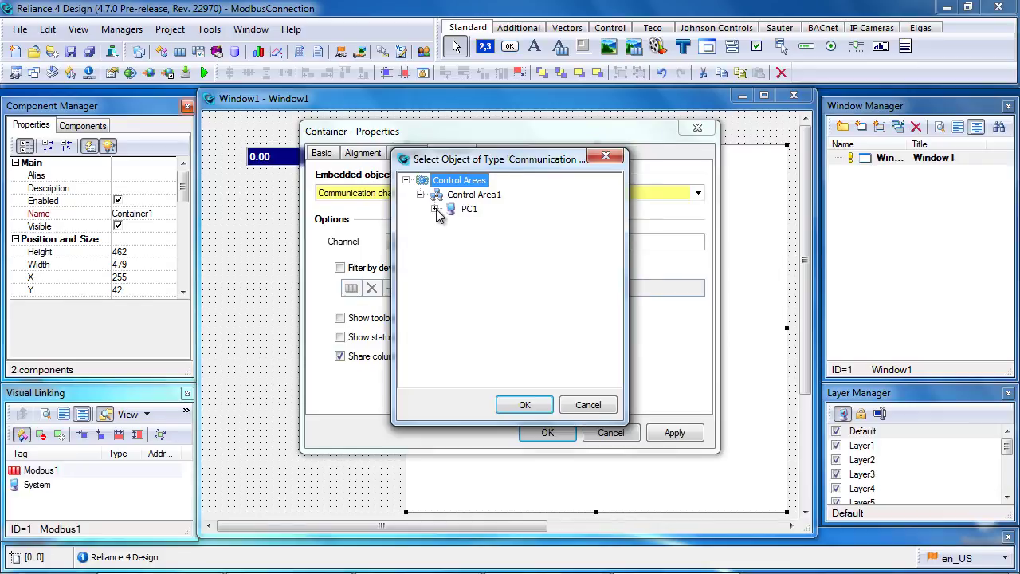
left_click(434, 208)
left_click(449, 222)
left_click(462, 237)
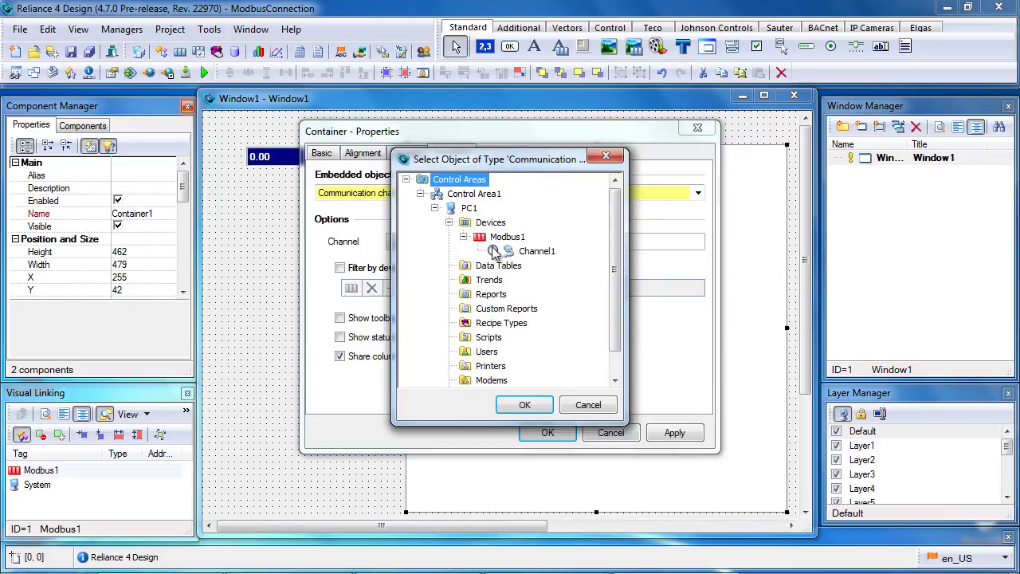
left_click(535, 251)
left_click(526, 404)
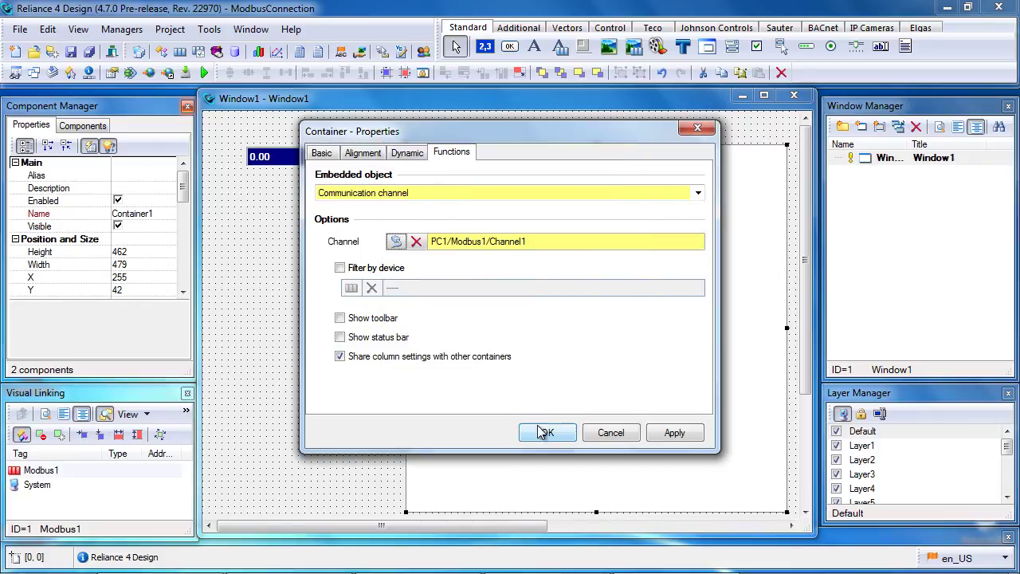
left_click(543, 431)
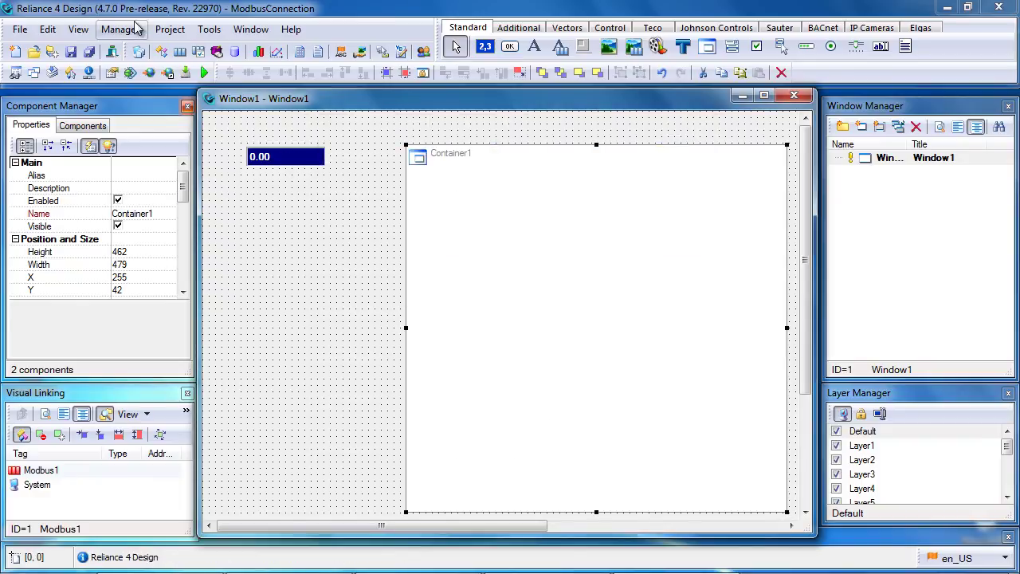
Run the project and write 1000 to HR100 from the display, changing it from 500.
left_click(205, 74)
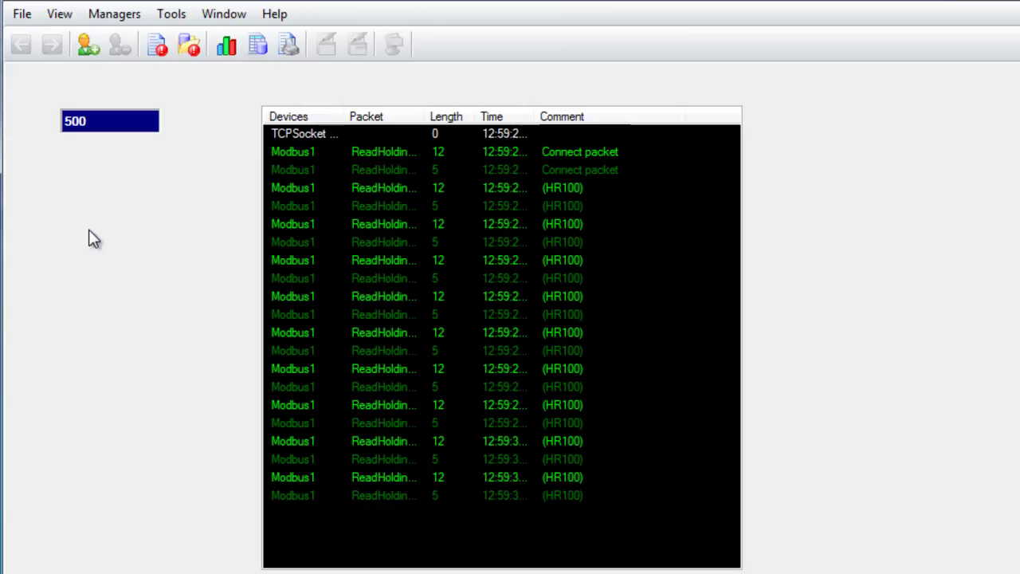
left_click(109, 124)
type("1000")
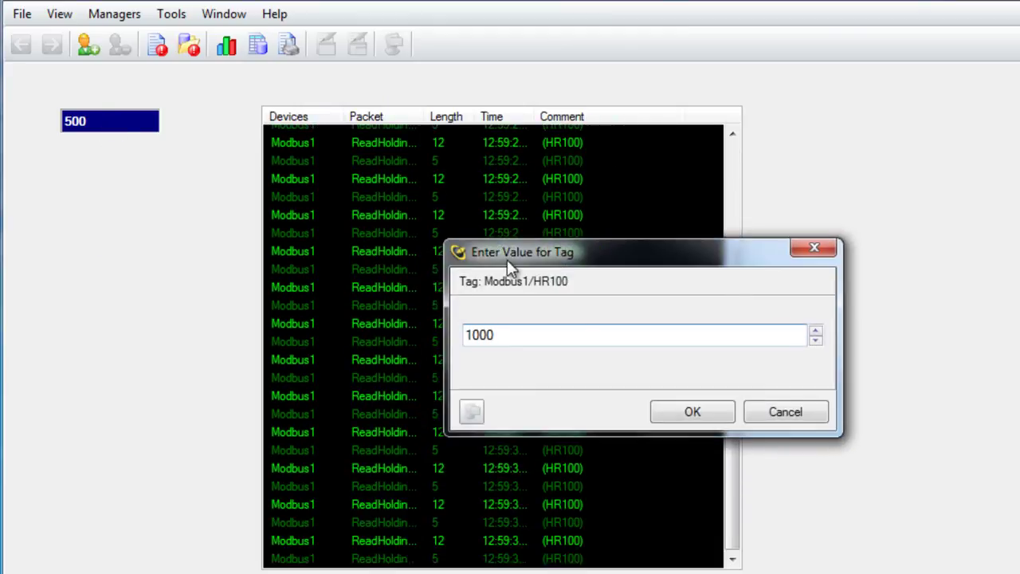
left_click(677, 416)
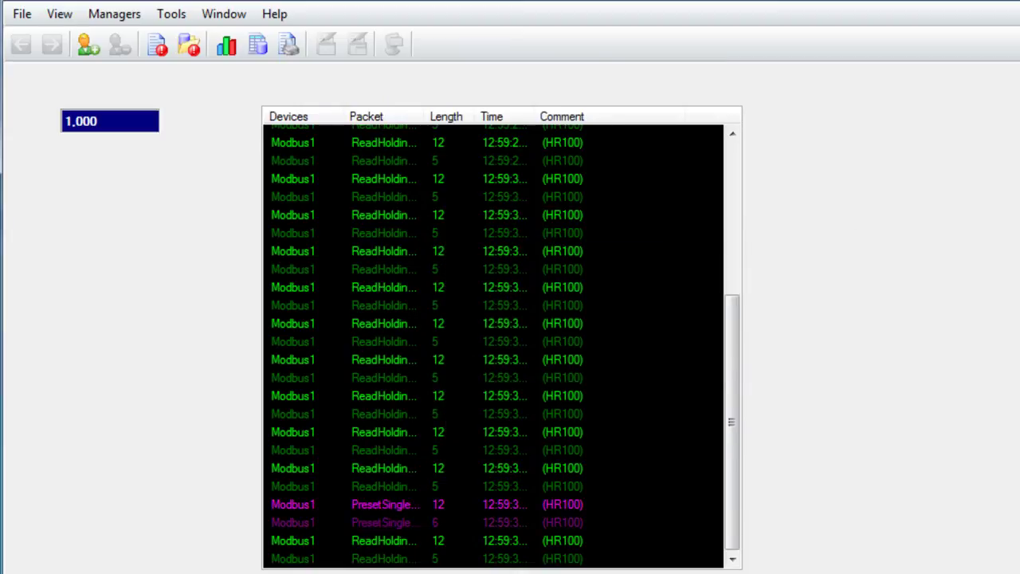